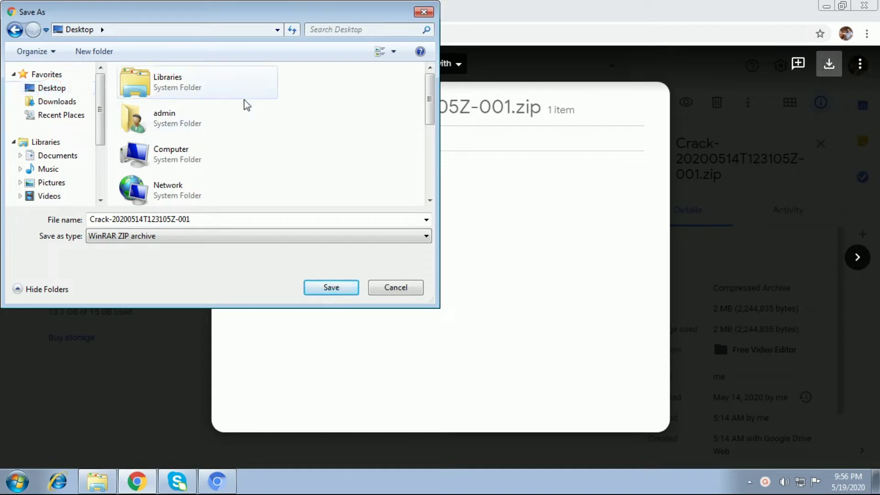
- Create a folder named Free Video Editor on the Desktop while choosing where to save the Crack archive
right_click(318, 107)
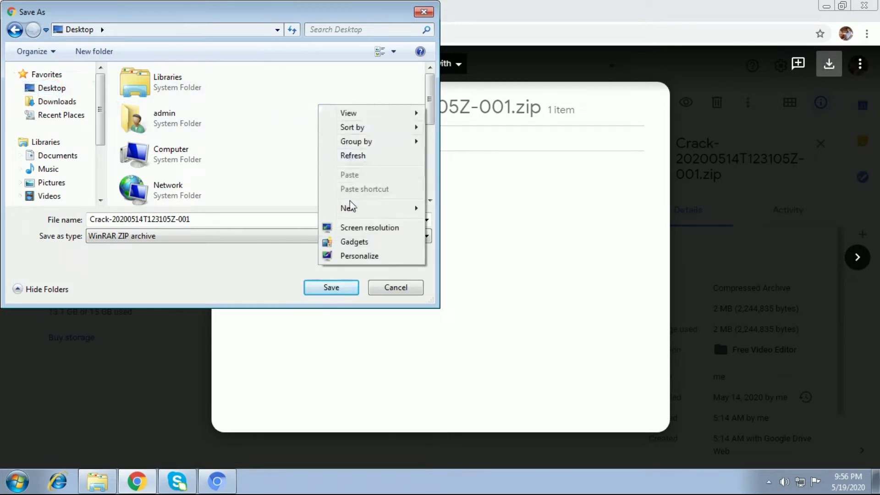
mouse_move(350, 208)
click(442, 210)
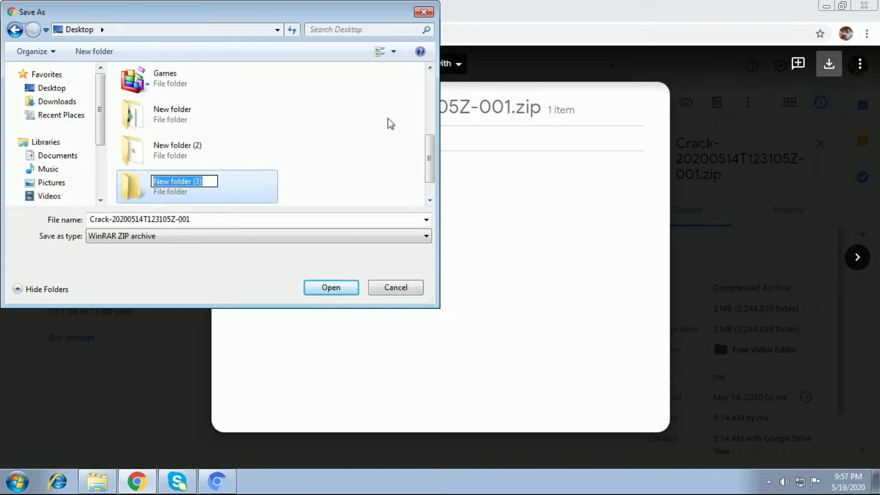
text(Vid)
key(BackSpace)
key(BackSpace)
key(BackSpace)
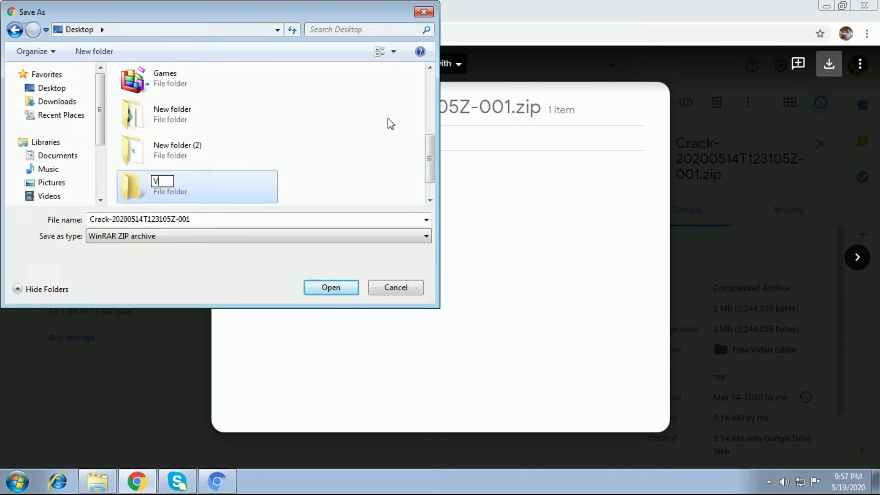
text(Free Vide)
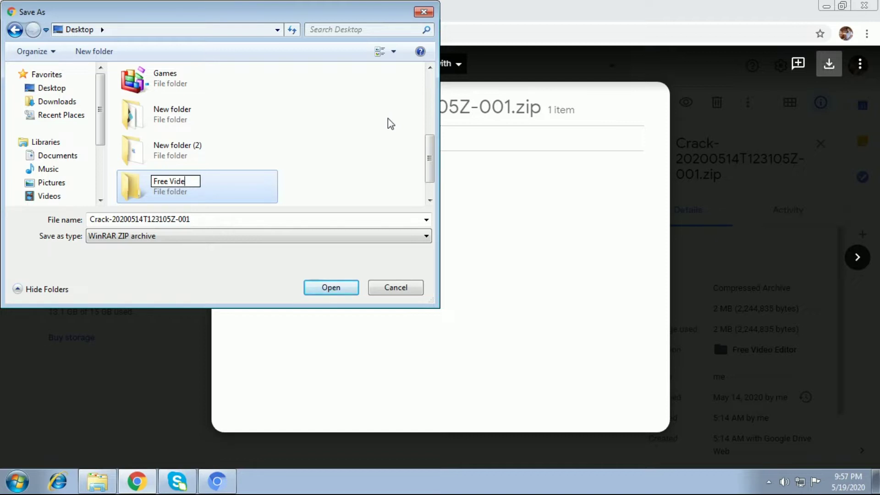
text(o Editor)
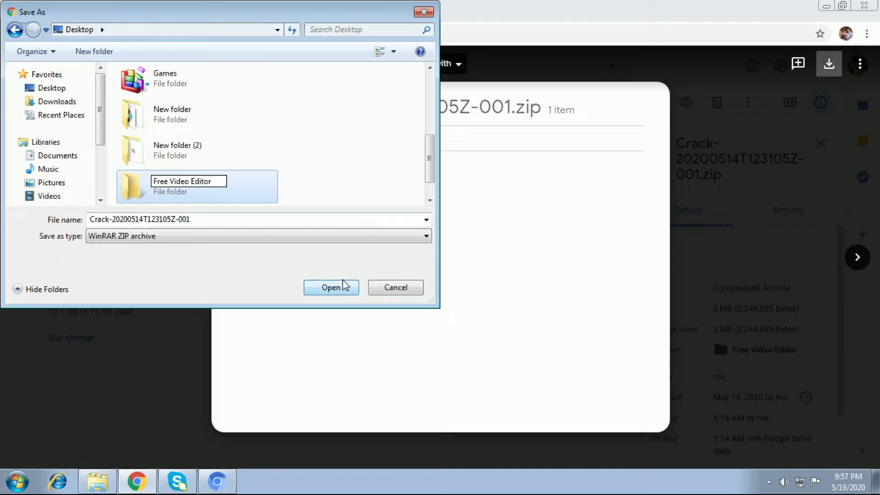
click(344, 288)
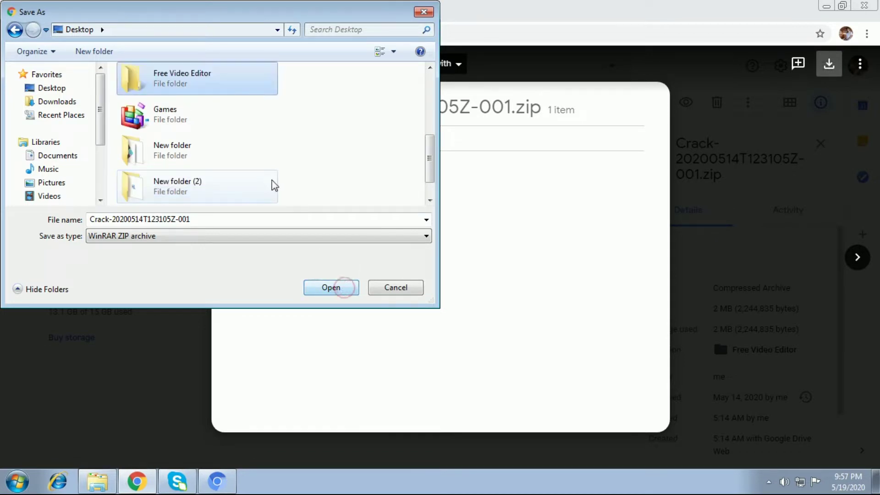
- Save the Crack archive into the Free Video Editor folder and return to the Drive file list
double_click(217, 80)
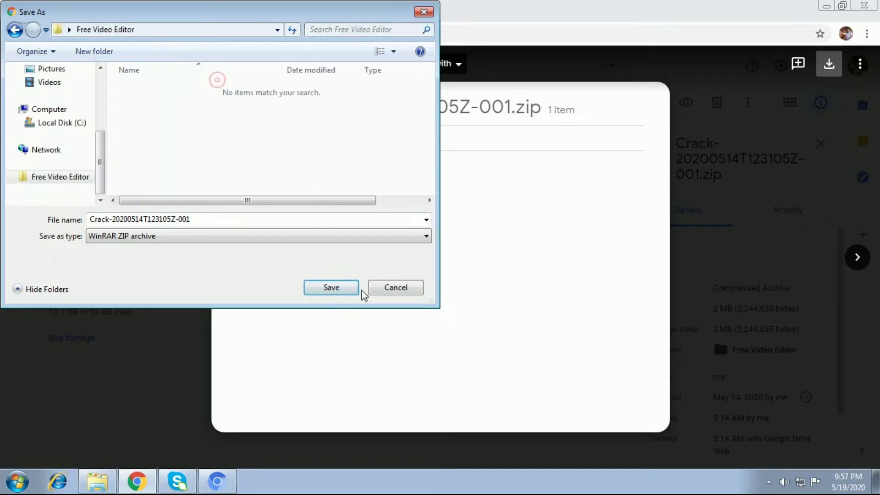
click(338, 289)
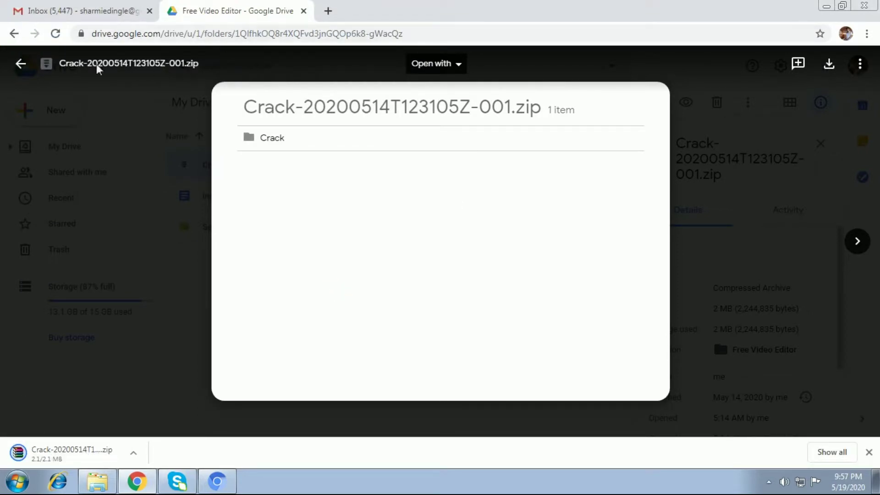
click(19, 64)
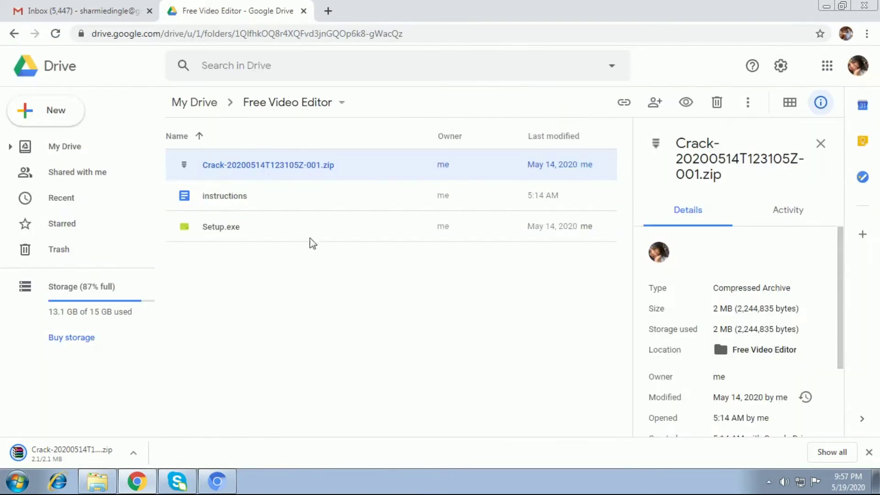
- Download the instructions document as a Word file into the Free Video Editor folder
double_click(235, 193)
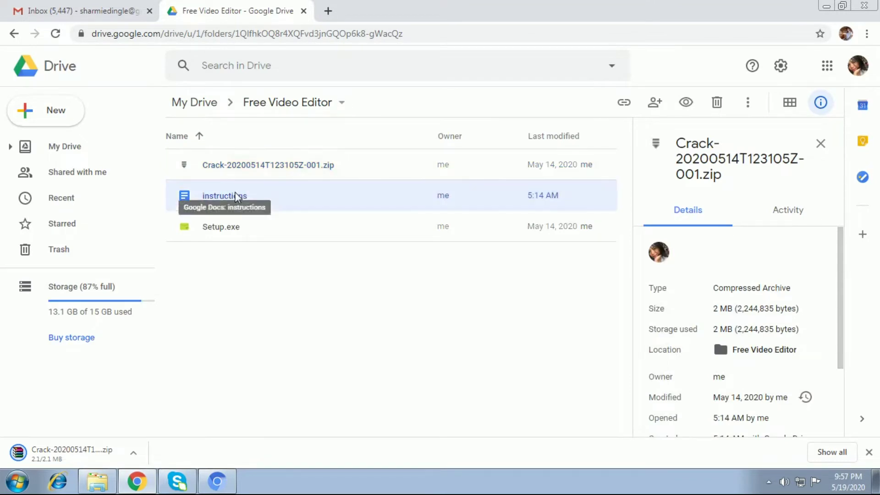
right_click(232, 194)
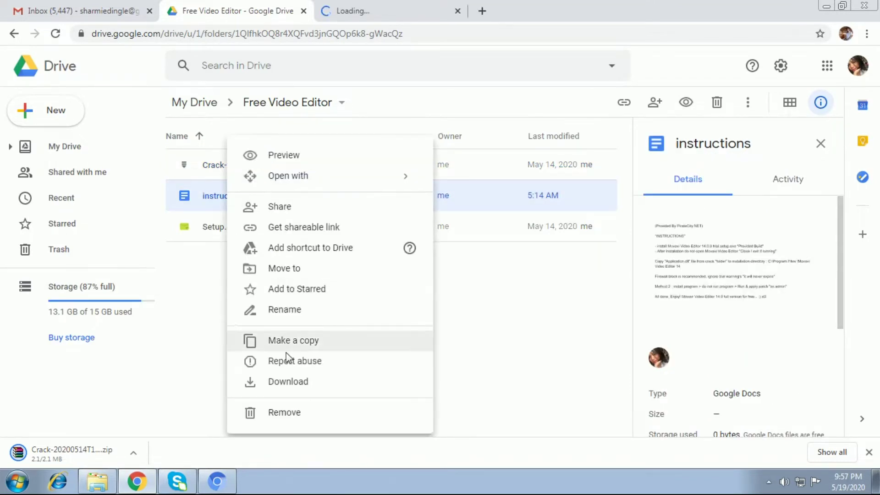
click(286, 382)
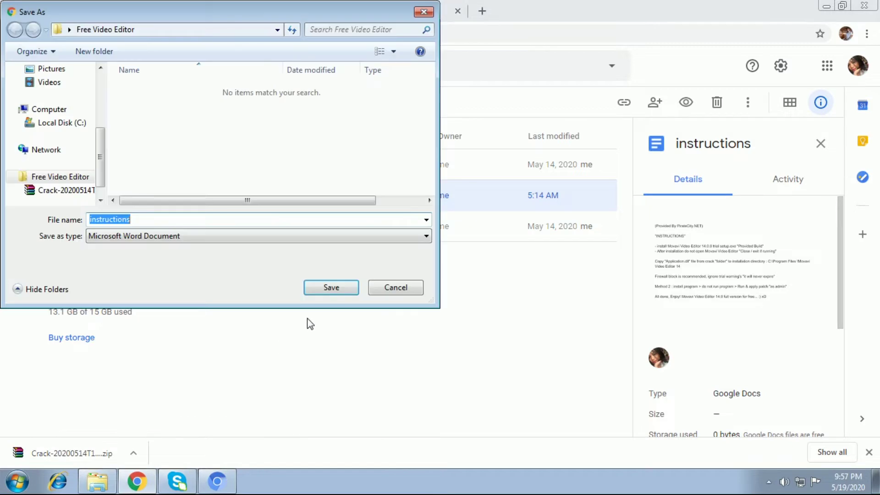
click(329, 291)
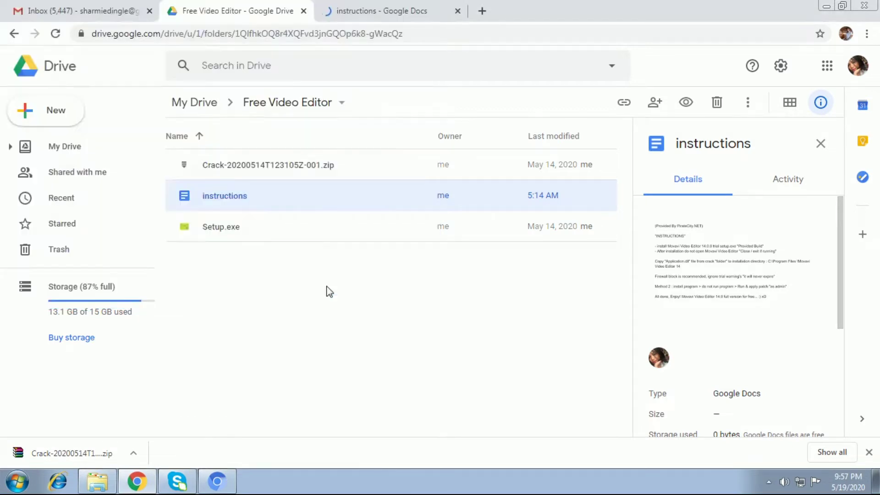
- Download Setup.exe from Drive into the Free Video Editor folder
right_click(223, 227)
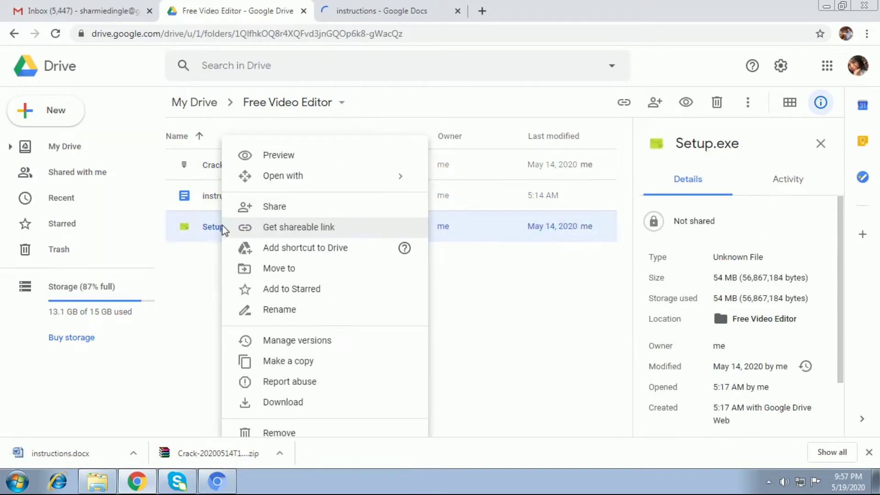
click(274, 405)
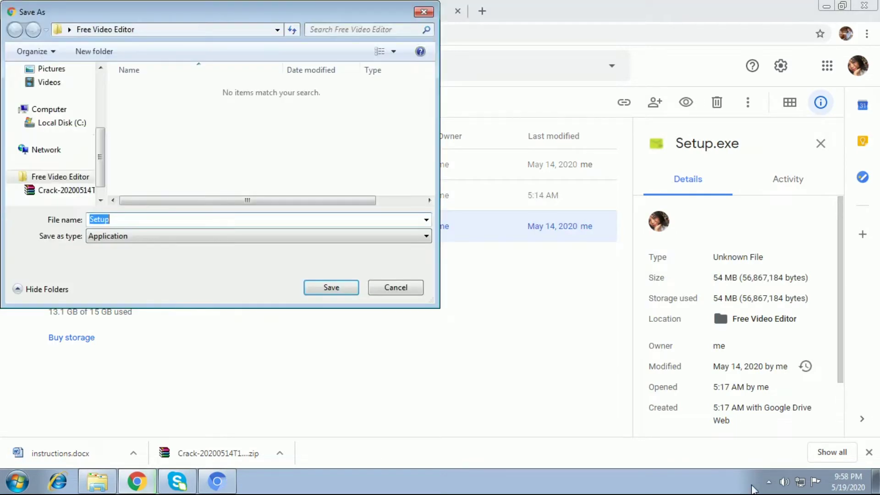
click(337, 288)
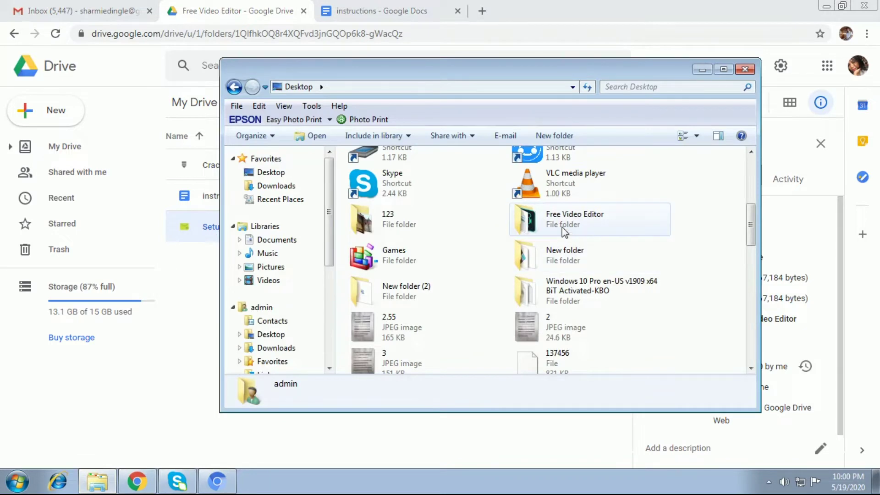
- Run Setup from the desktop's Free Video Editor folder with English as the installer language
double_click(561, 227)
click(368, 202)
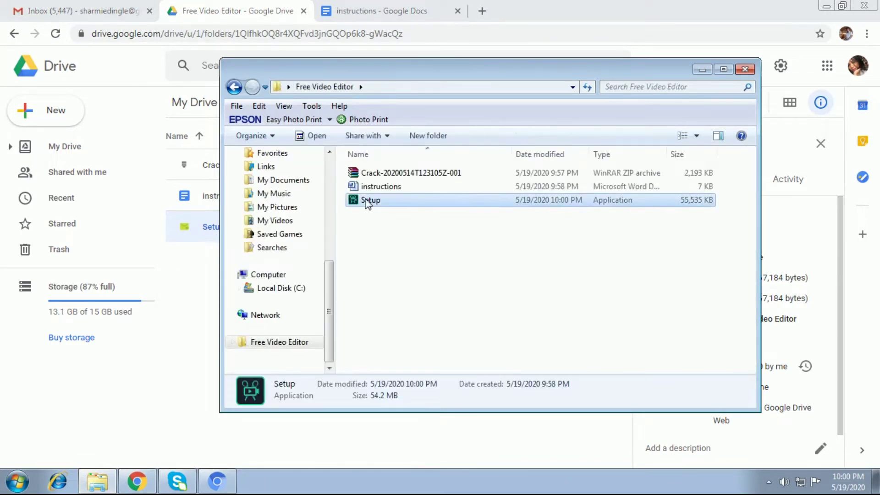
double_click(368, 201)
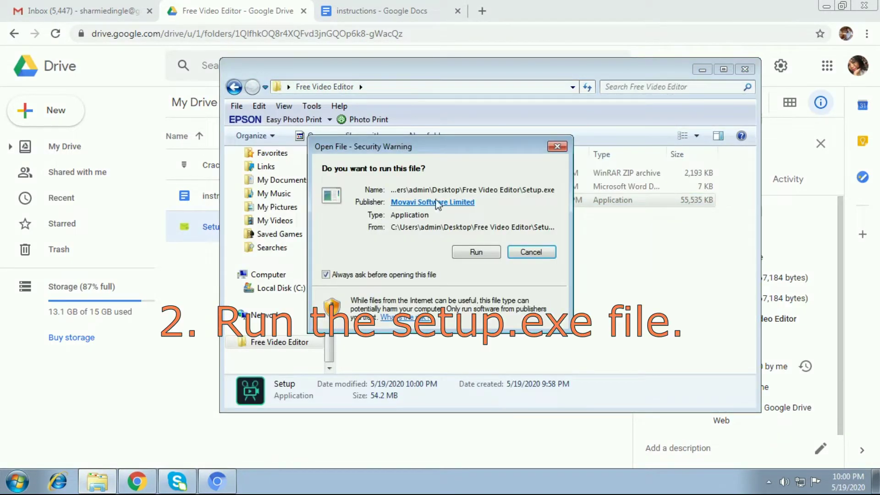
click(479, 252)
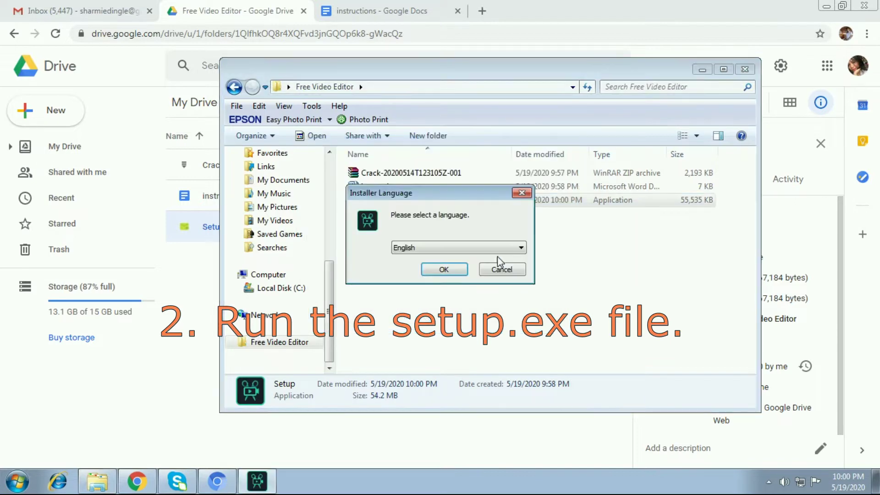
click(448, 269)
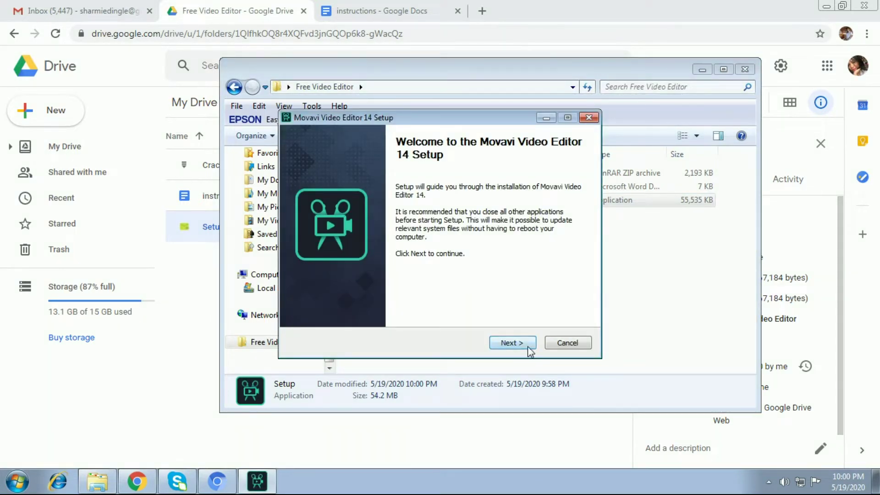
- Proceed past the installer's welcome page and accept the terms of the License Agreement
click(509, 342)
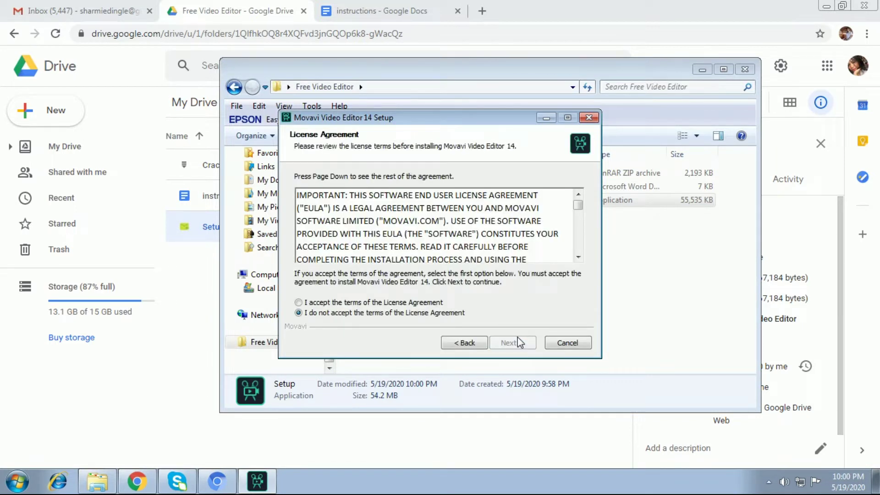
click(299, 302)
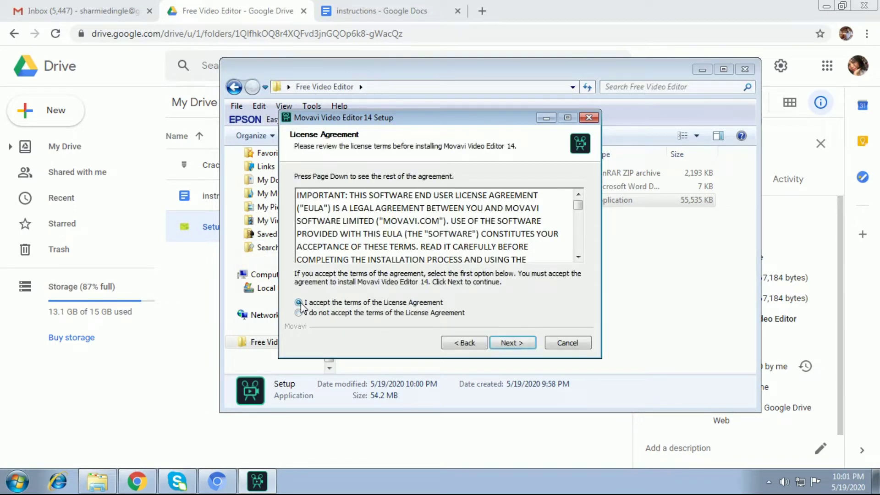
click(529, 346)
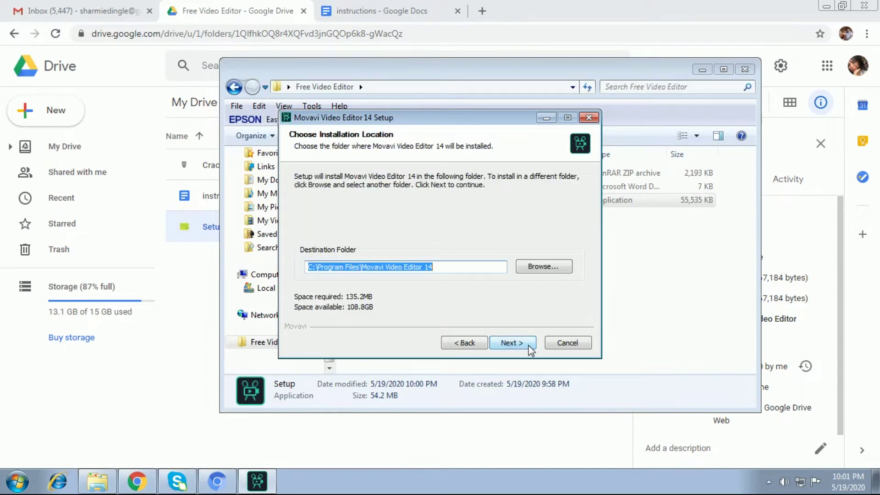
- Install to C:\Program Files\Movavi Video Editor 14 with the default Start Menu folder, and finish setup without running the program
click(314, 268)
drag(439, 270, 299, 254)
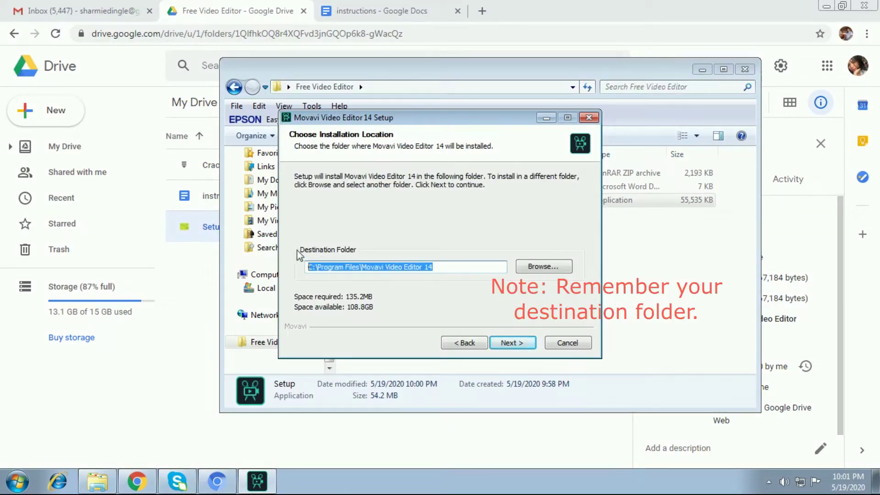
click(515, 345)
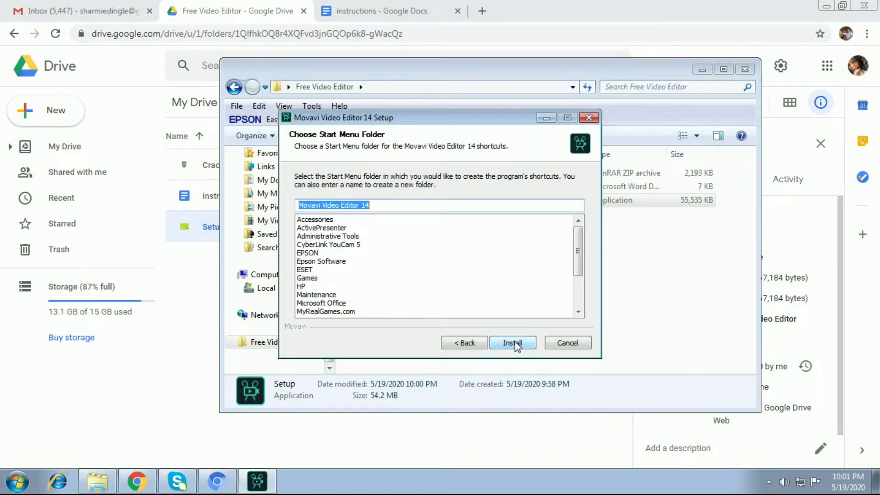
click(512, 343)
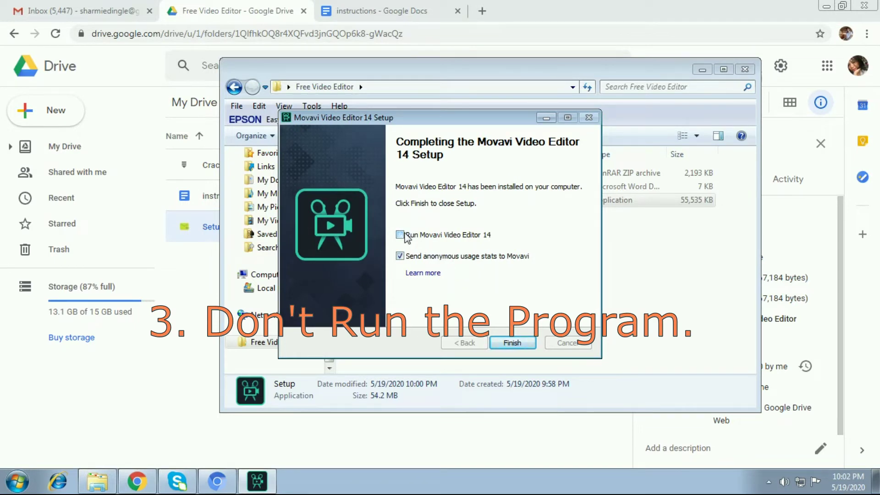
click(520, 345)
- Open the downloaded Crack archive in WinRAR and enter its Crack folder
click(394, 176)
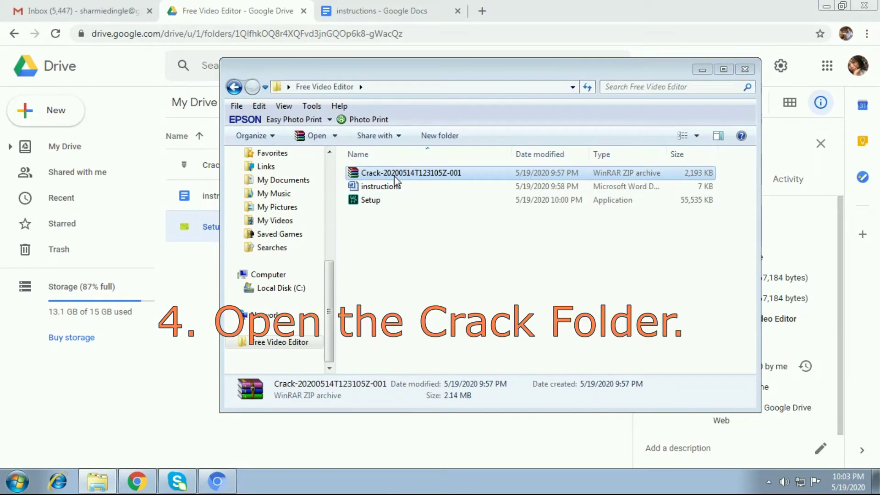
double_click(394, 176)
double_click(75, 178)
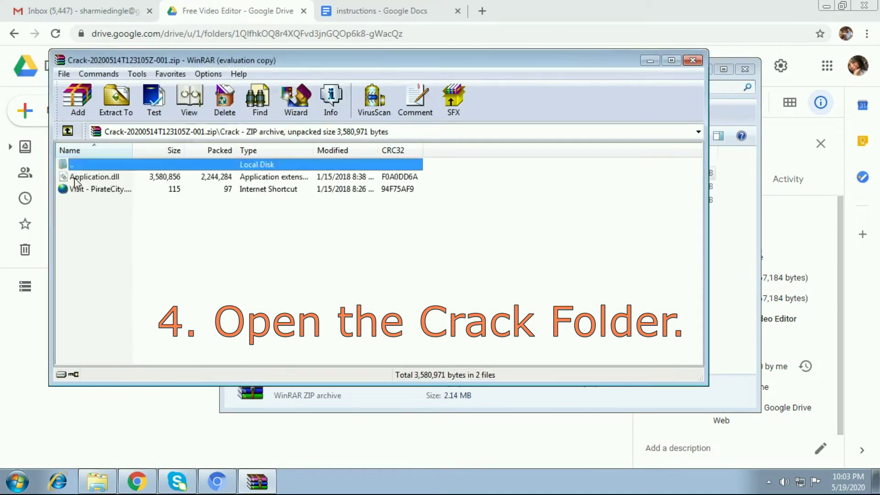
- Extract Application.dll from the archive to C:\Program Files\Movavi Video Editor 14
click(82, 176)
right_click(82, 176)
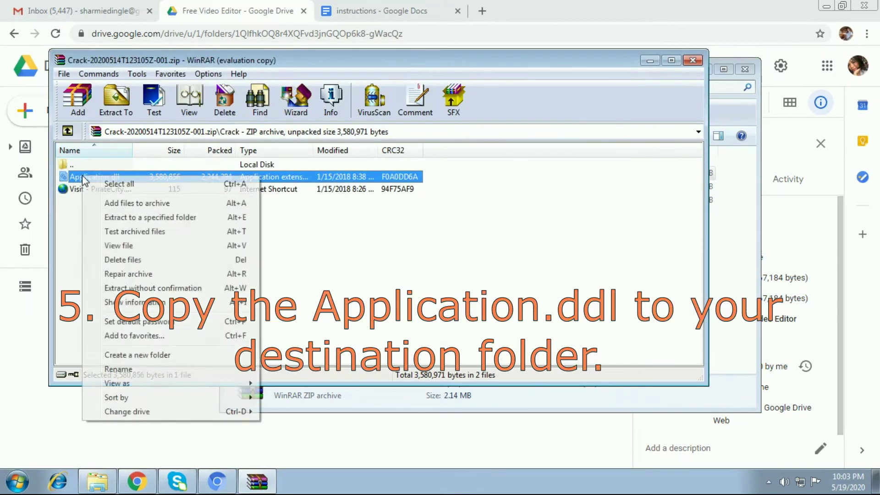
click(133, 218)
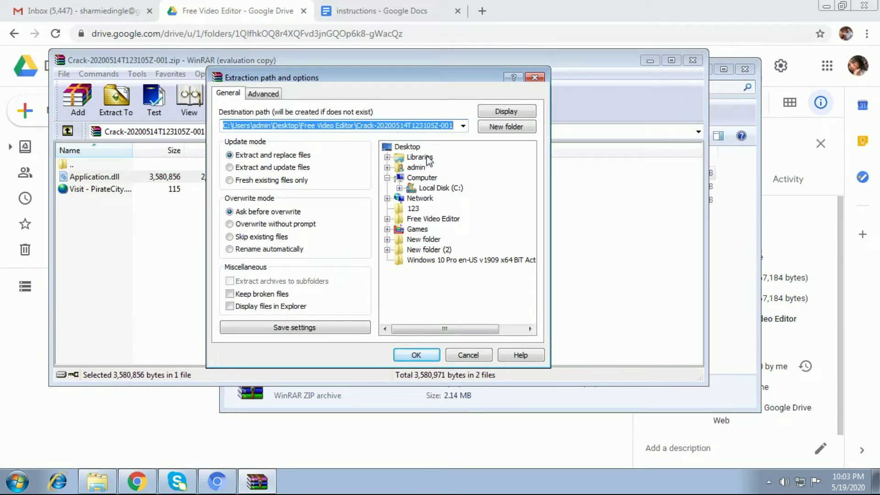
click(430, 189)
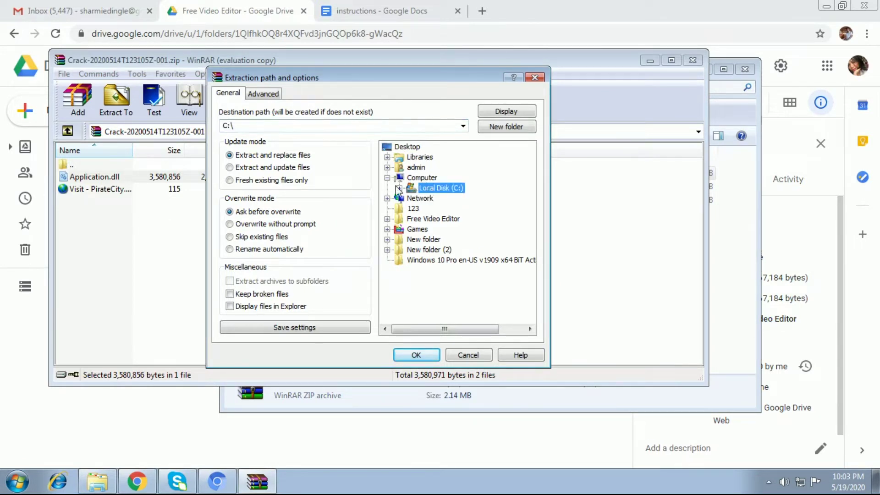
click(400, 188)
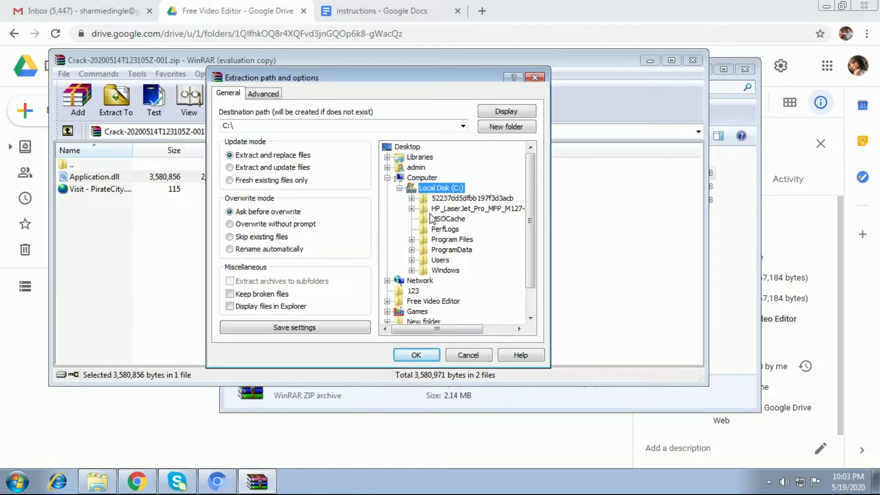
click(411, 240)
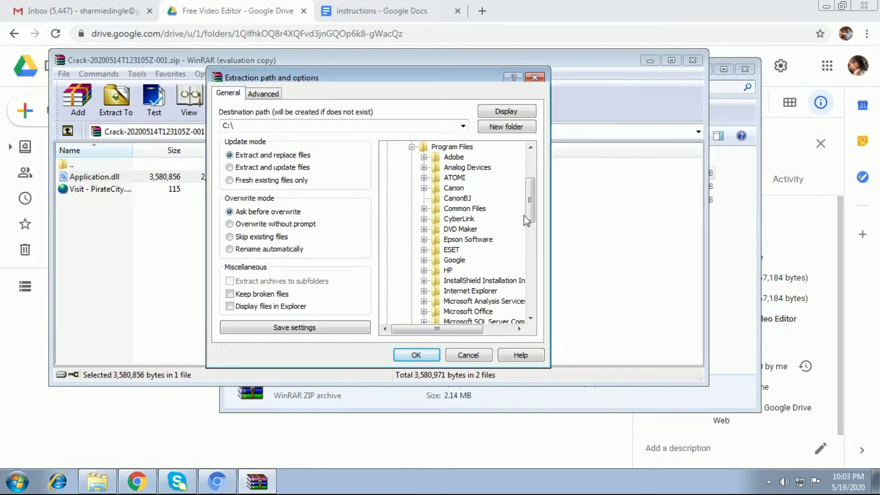
scroll(524, 216, down, 3)
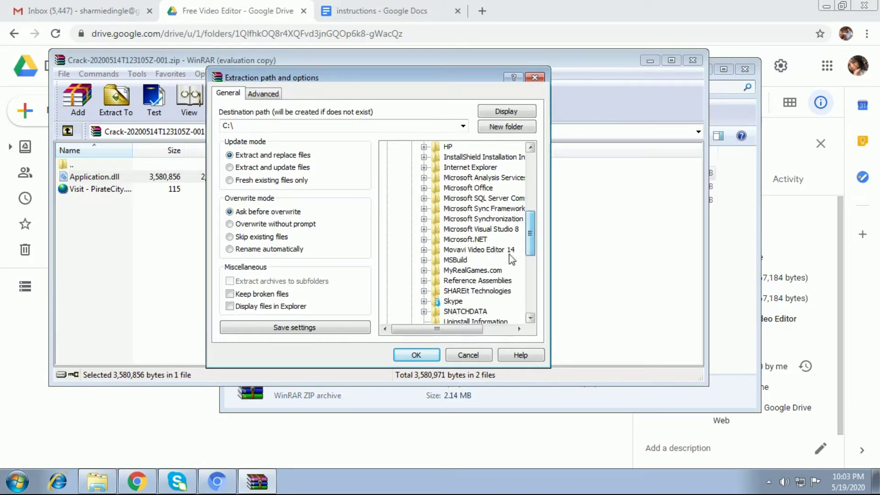
click(460, 251)
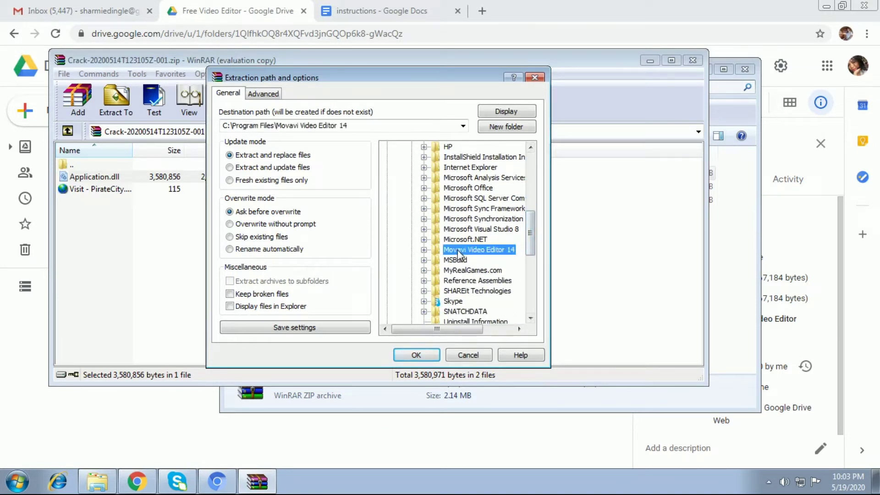
click(417, 354)
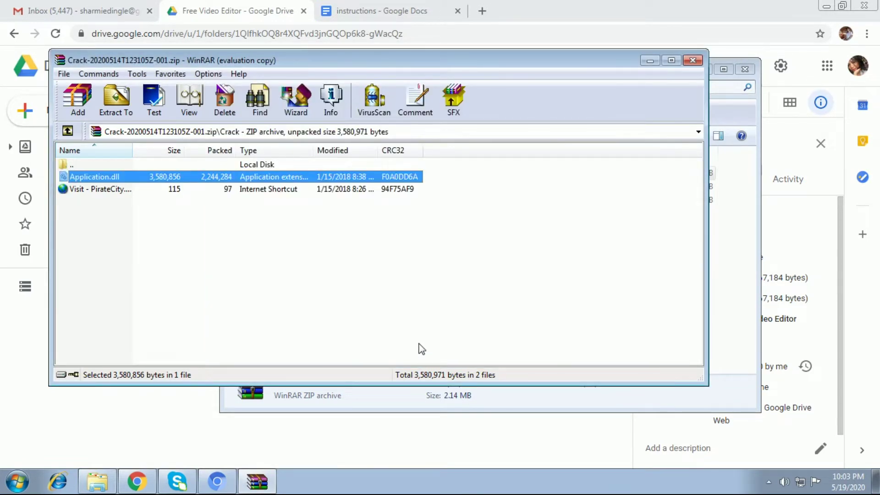
- Switch to File Explorer and open the Movavi Video Editor 14 folder under Program Files on Local Disk (C:)
click(97, 481)
click(279, 289)
double_click(384, 214)
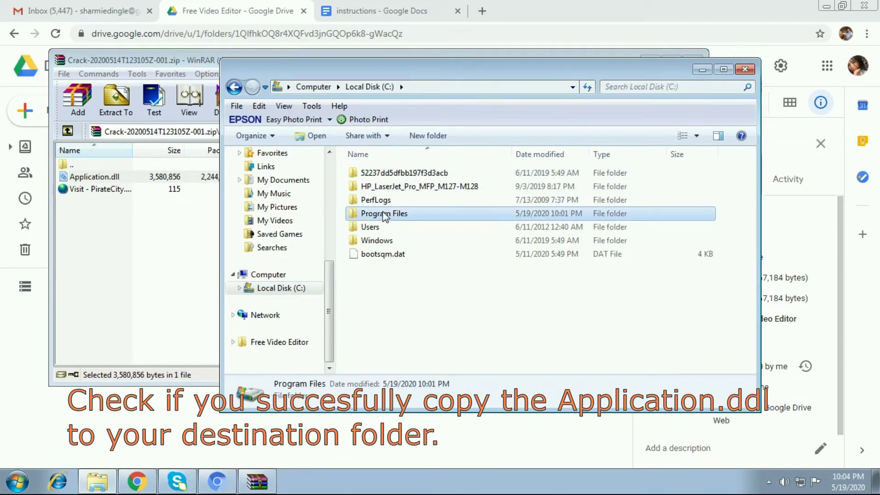
scroll(379, 328, down, 1)
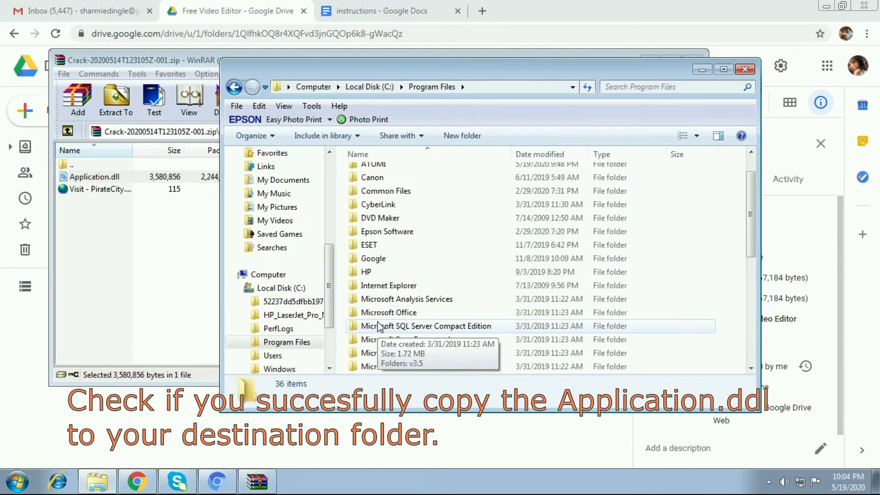
scroll(378, 326, down, 2)
click(398, 313)
double_click(398, 313)
- Locate Application.dll in the installation folder, and close the File Explorer and WinRAR windows
scroll(399, 272, down, 4)
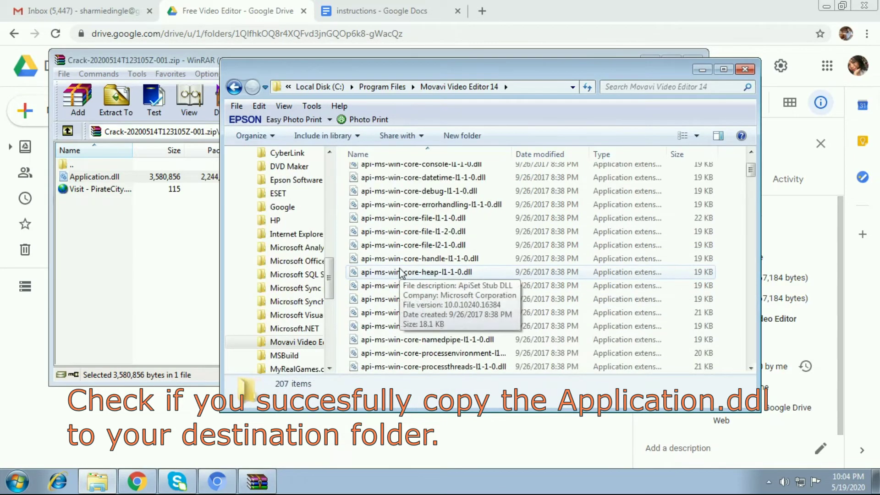
scroll(400, 272, down, 1)
scroll(400, 272, down, 9)
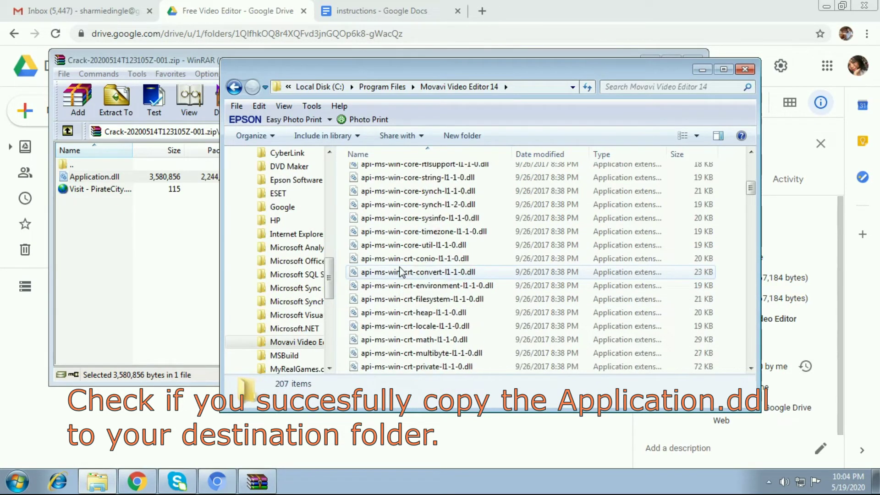
click(421, 263)
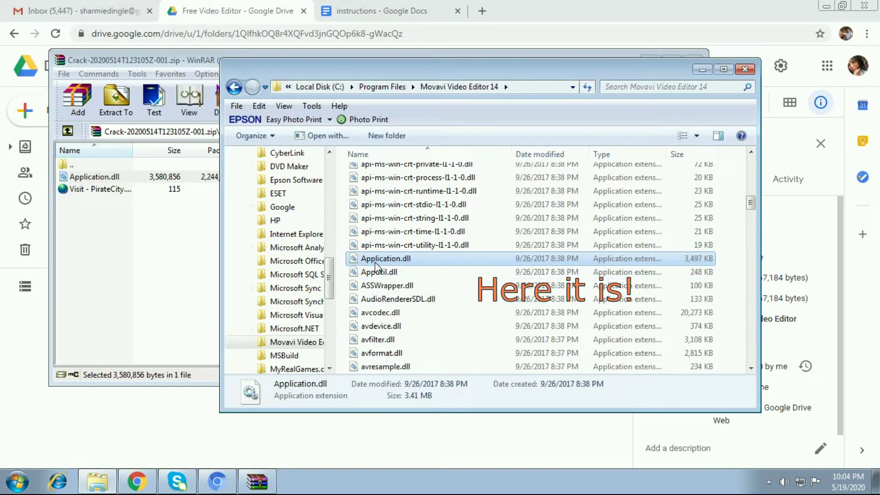
click(745, 69)
click(693, 57)
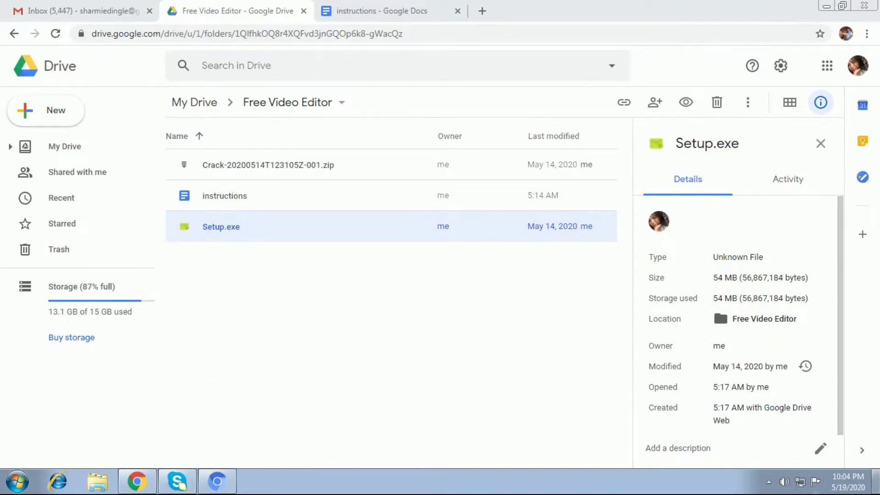
- Launch Movavi Video Editor from the desktop, and reopen it after dismissing the OpenGL graphics driver warning
click(875, 481)
double_click(366, 85)
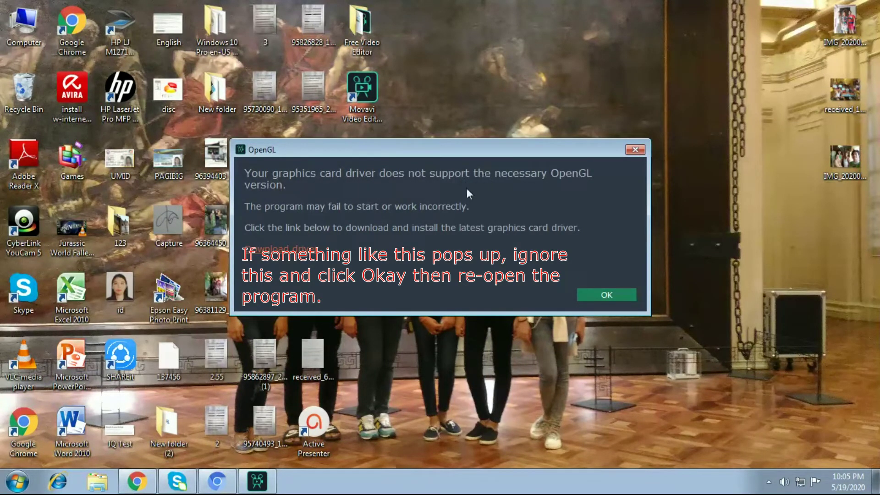
click(601, 298)
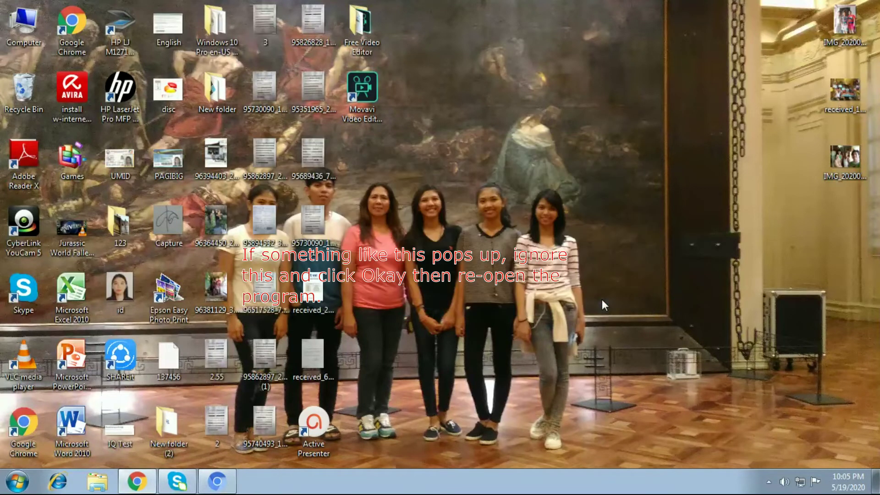
right_click(360, 81)
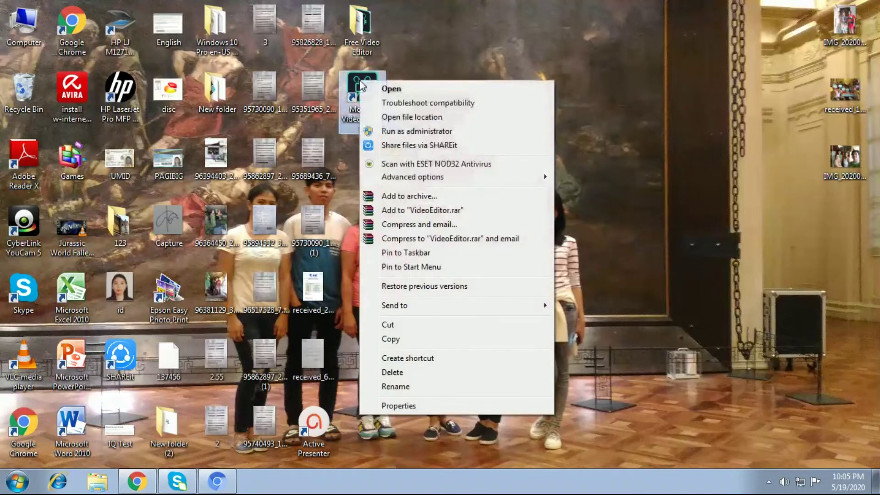
click(378, 89)
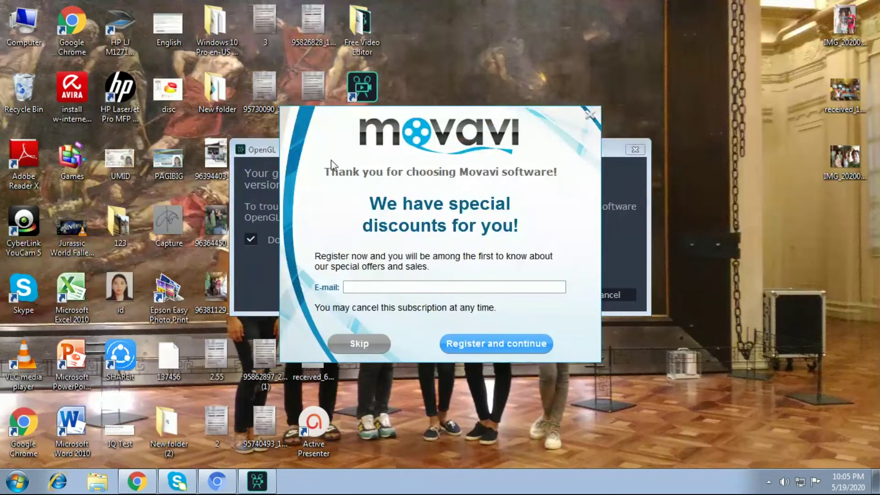
- Dismiss the registration offer and the OpenGL window, and bring the Movavi Video Editor project window to the front
click(591, 114)
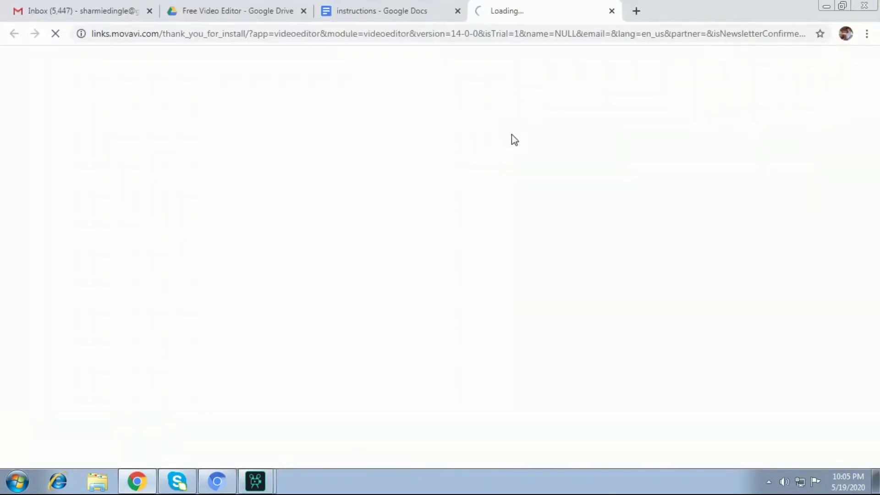
mouse_move(263, 482)
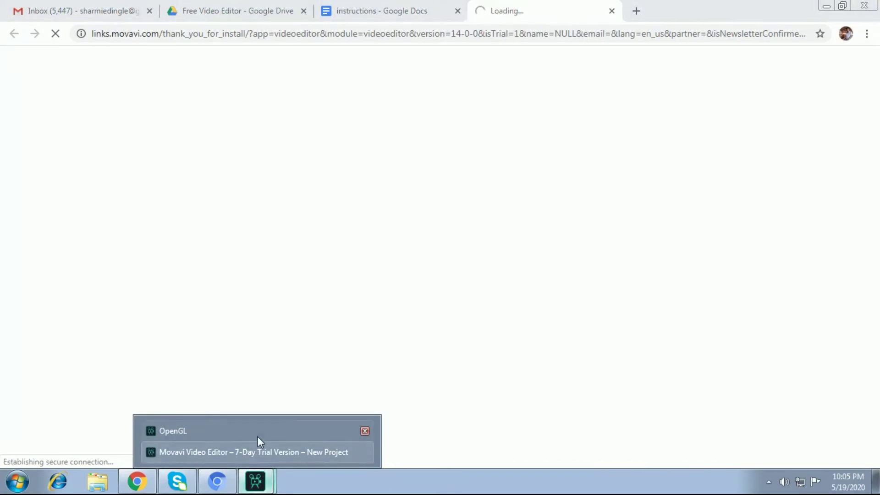
click(365, 431)
click(309, 452)
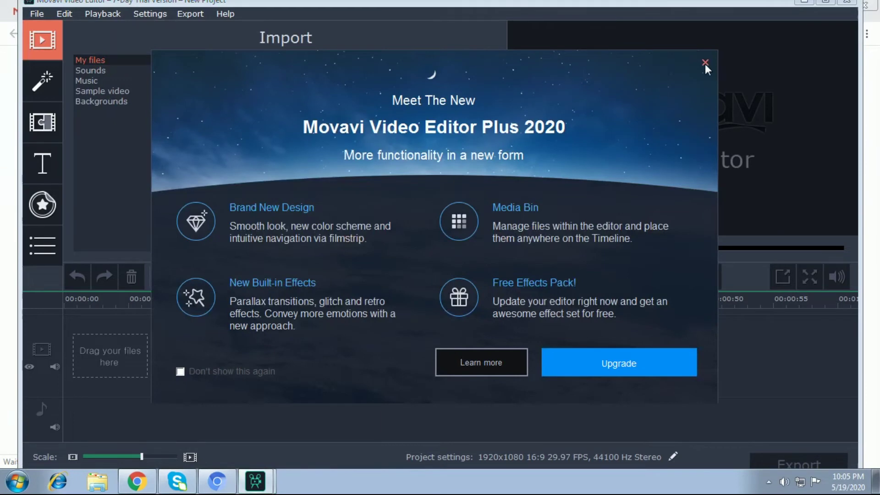
- Close the upgrade offer, the project mode chooser, the first-movie guide and the tutorial overlay to reach the empty project
click(704, 64)
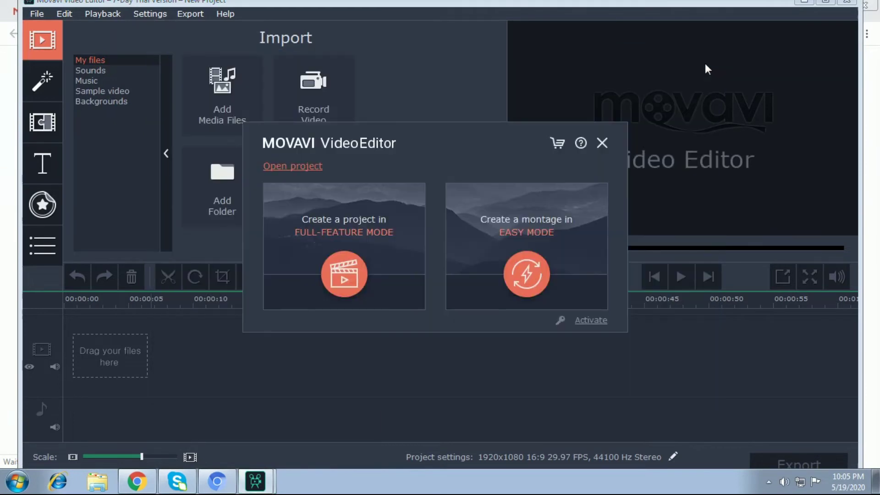
click(602, 143)
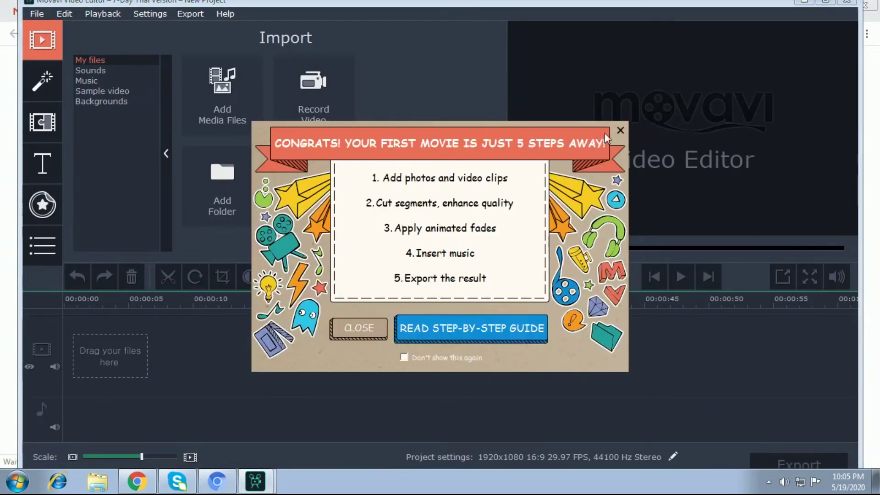
click(620, 131)
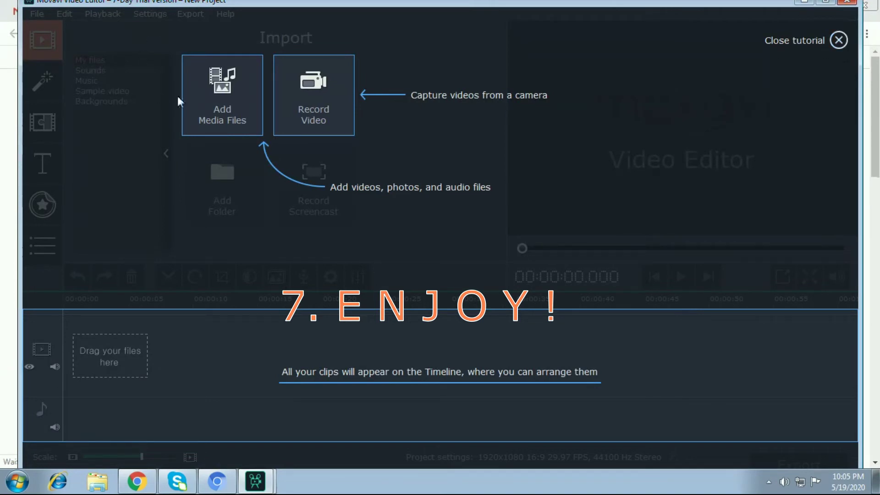
click(839, 45)
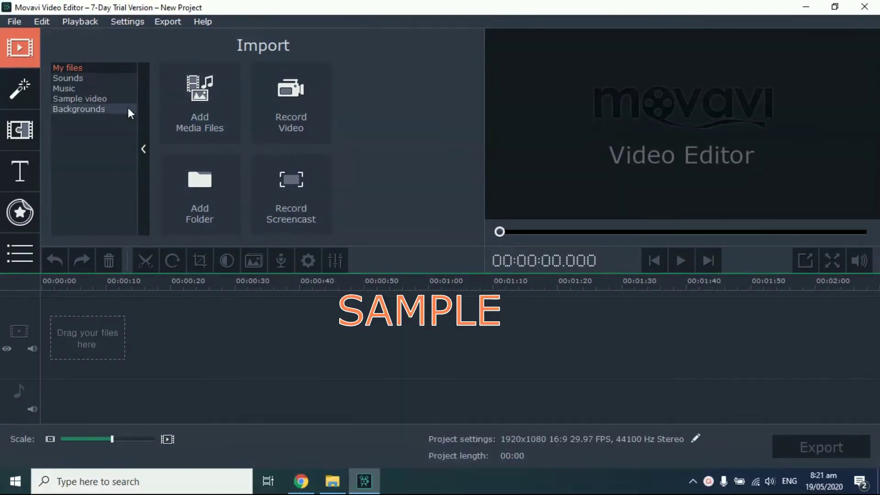
- Add the outro 1 video from D:\MIMI VLGS to the project timeline and play it
click(205, 104)
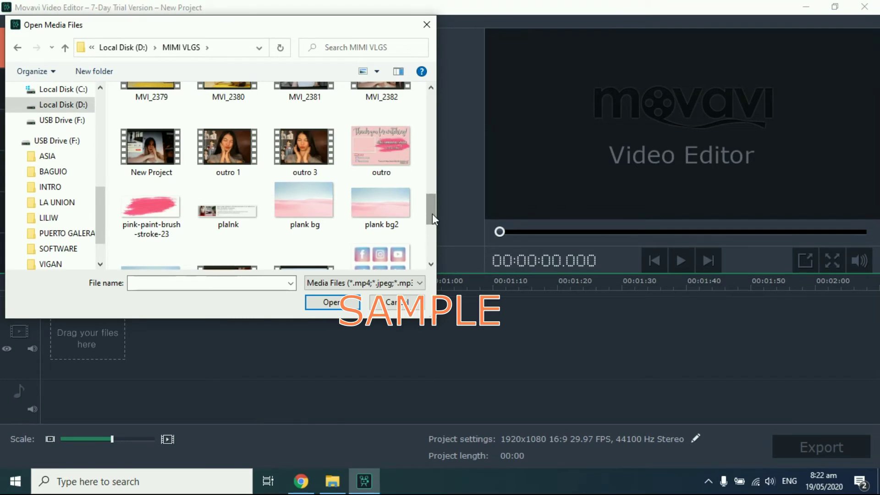
click(242, 148)
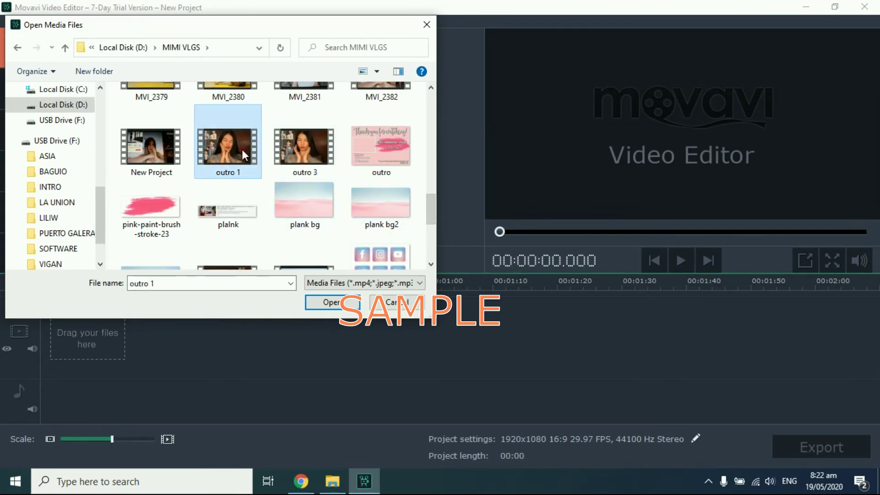
click(325, 301)
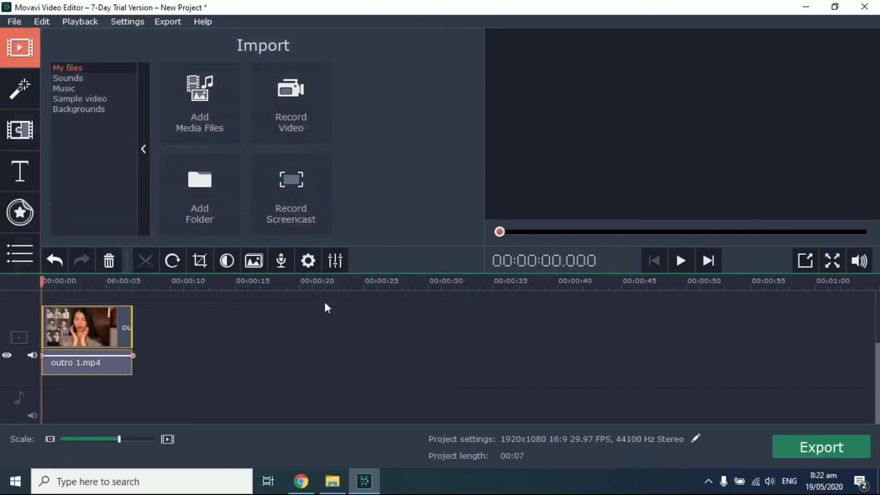
key(space)
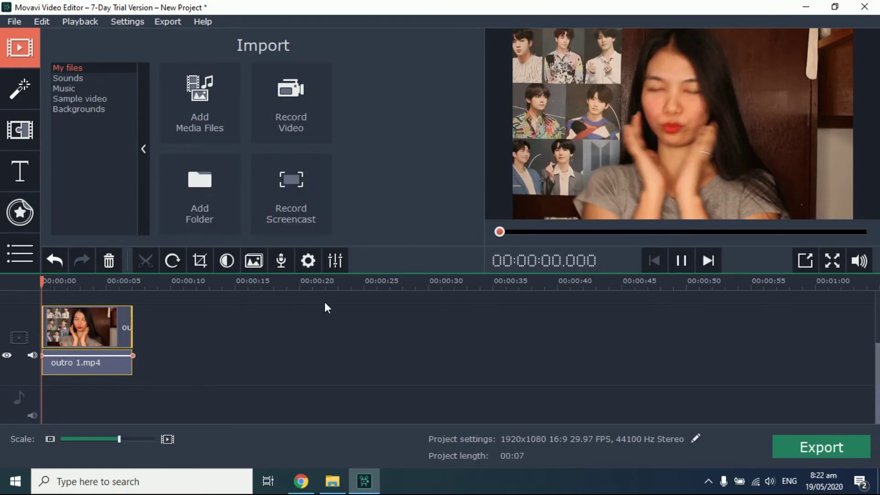
- Export the project to D:\MIMI VLGS as an H.264 MP4 named Testing, and open the exported video from the output folder
click(814, 451)
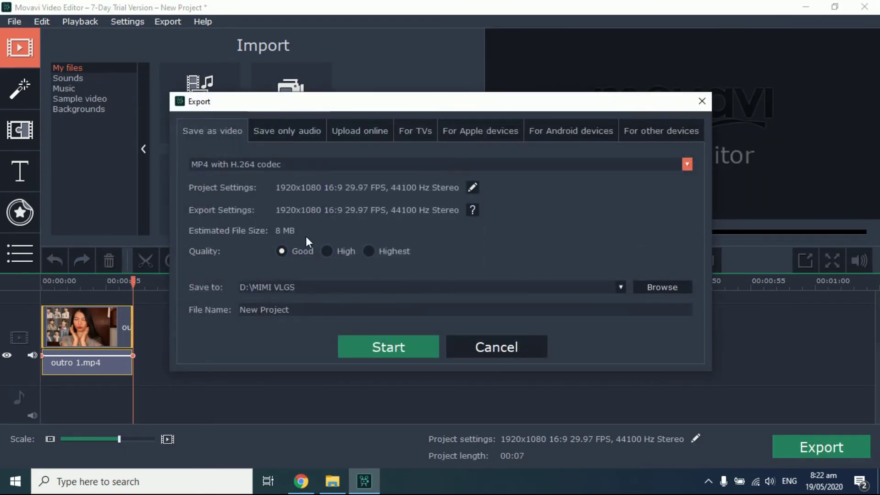
drag(304, 310, 228, 308)
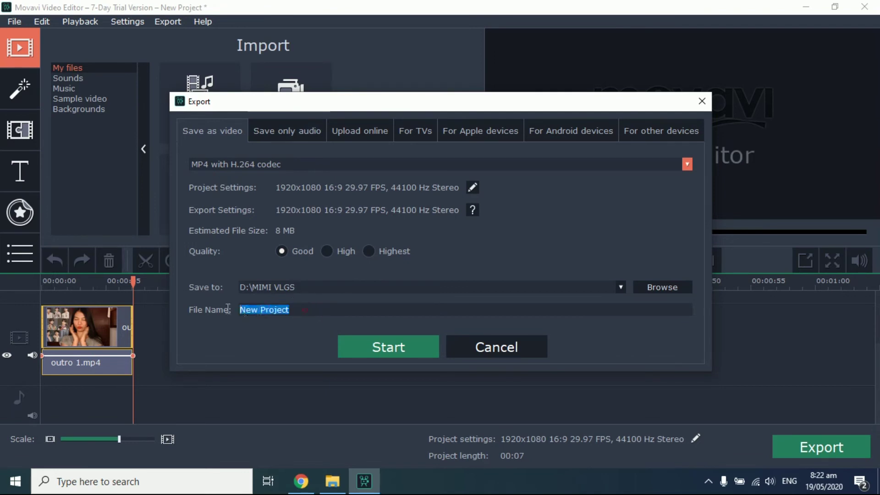
text(Testing)
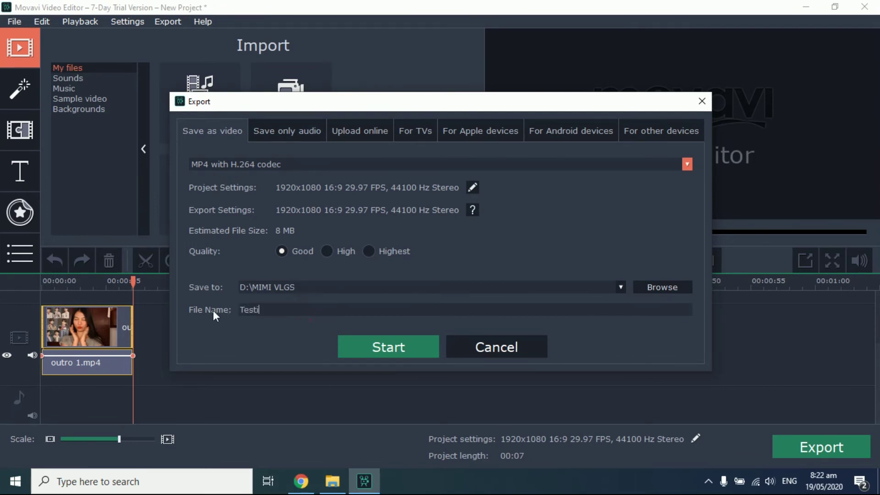
click(392, 350)
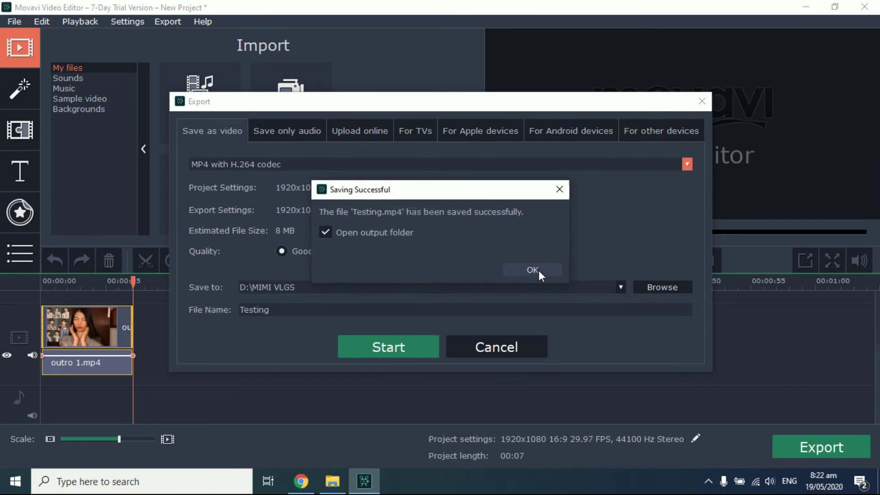
click(533, 270)
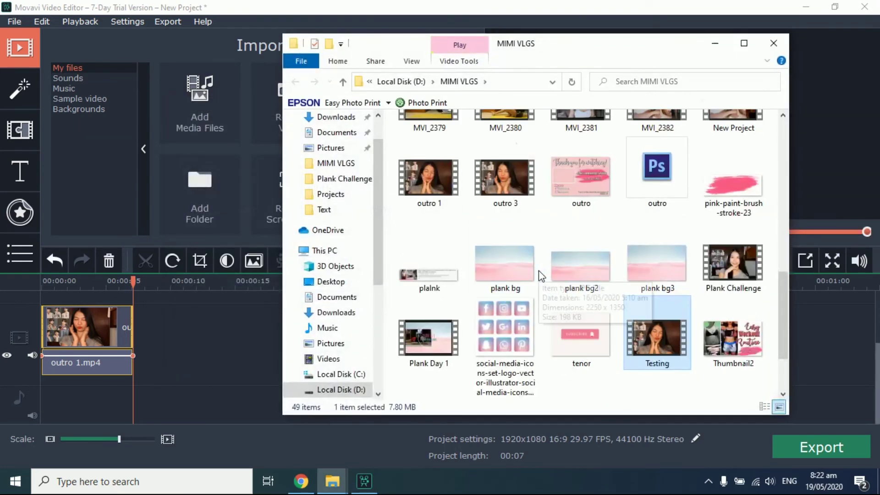
double_click(646, 339)
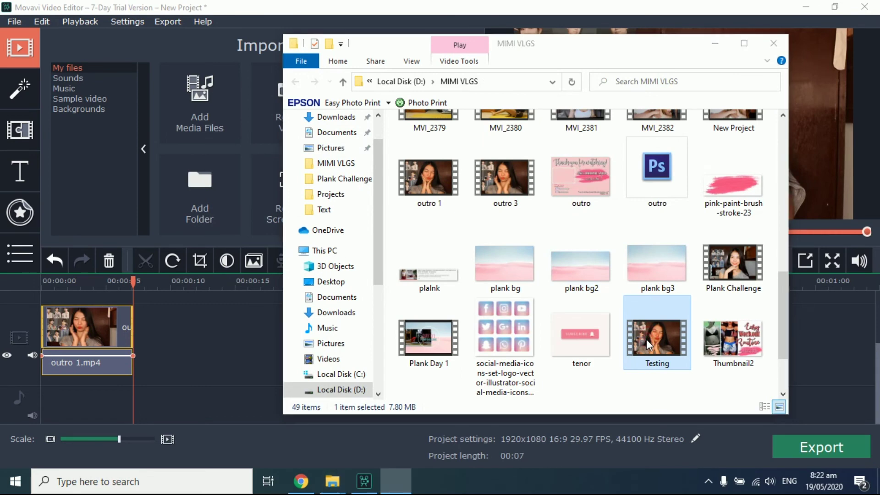